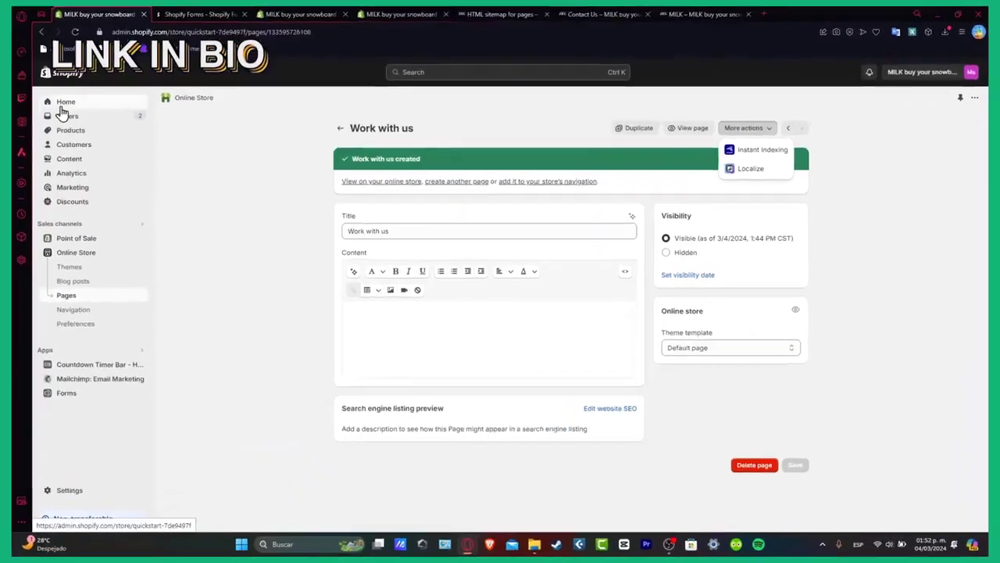
Step: Go to the online store's themes and open the current Dawn theme for customization
{"action": "left_click", "coordinate": [146, 138]}
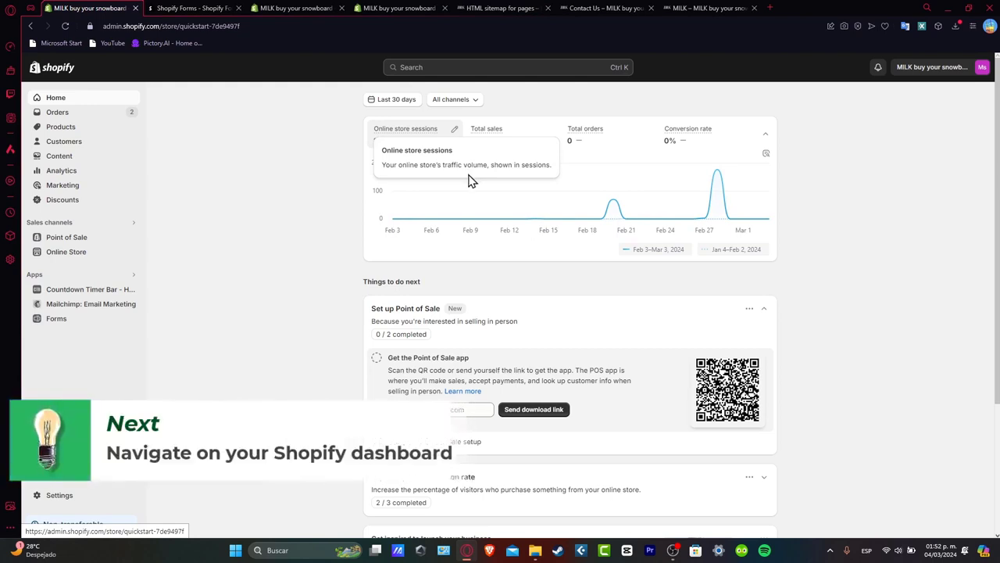
{"action": "left_click", "coordinate": [66, 252]}
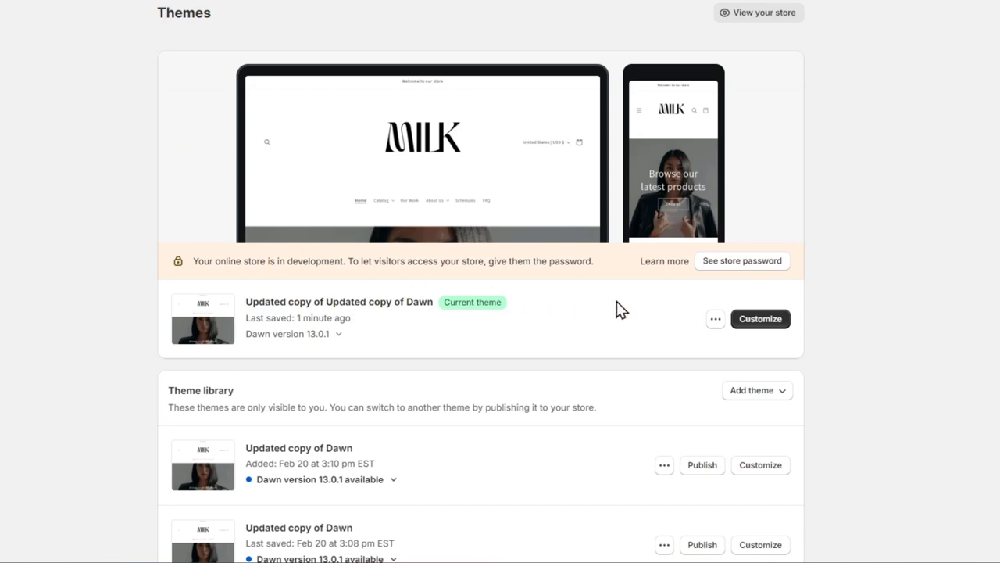
{"action": "left_click", "coordinate": [778, 332]}
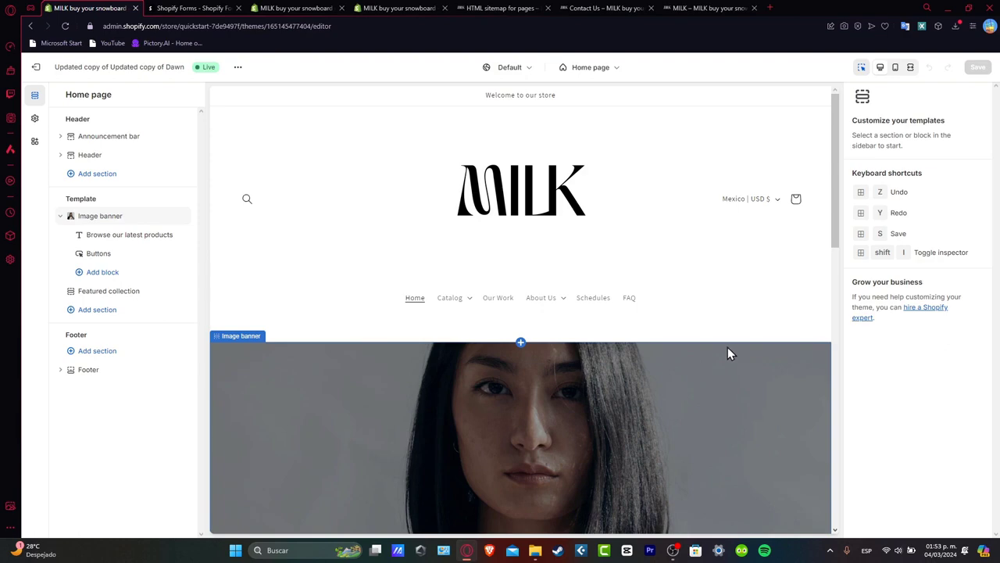
Step: Add a Menu block to the home page's Footer section
{"action": "scroll", "coordinate": [375, 174], "scroll_direction": "down", "scroll_amount": 15}
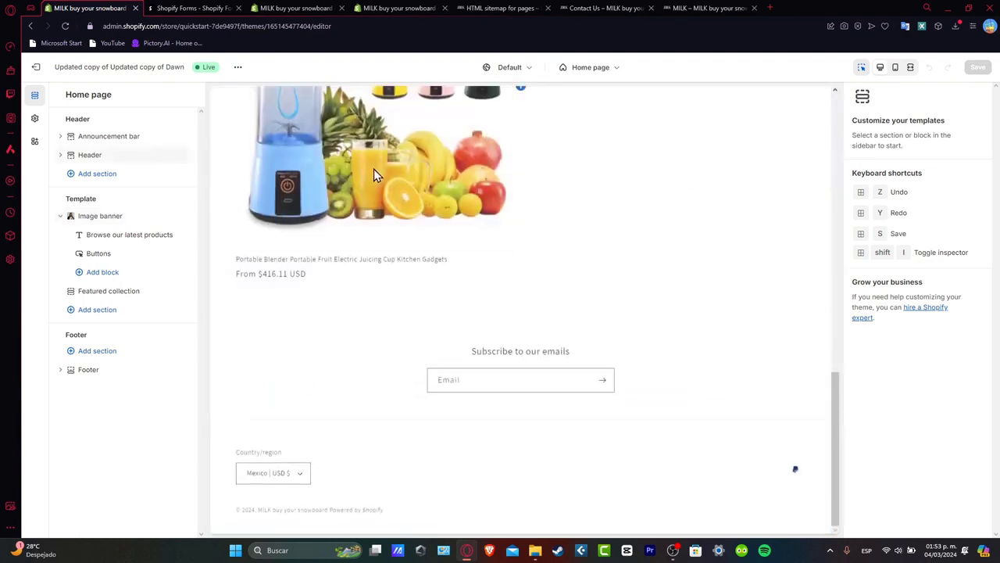
{"action": "scroll", "coordinate": [404, 348], "scroll_direction": "up", "scroll_amount": 15}
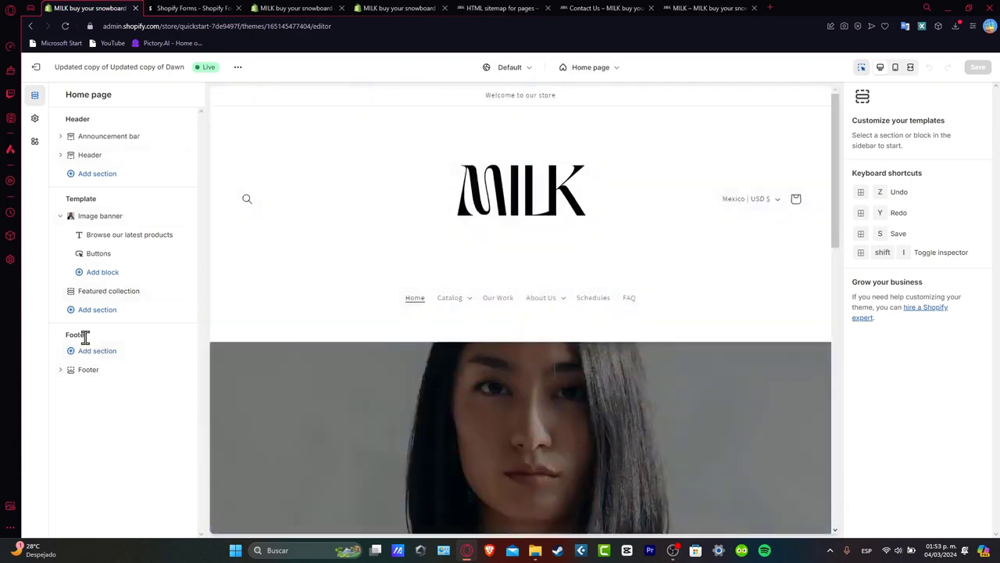
{"action": "left_click", "coordinate": [92, 369]}
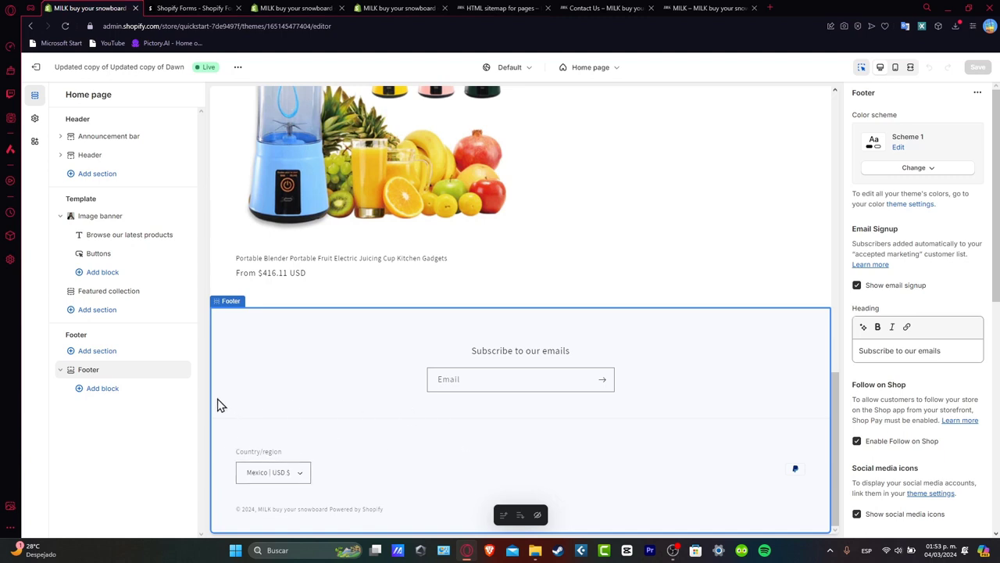
{"action": "left_click", "coordinate": [95, 394]}
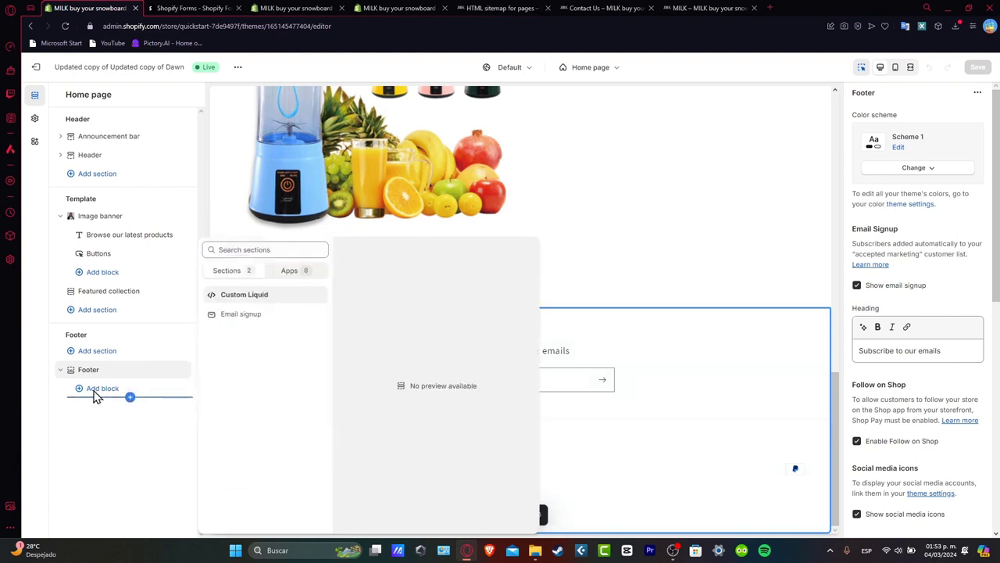
{"action": "left_click", "coordinate": [91, 391]}
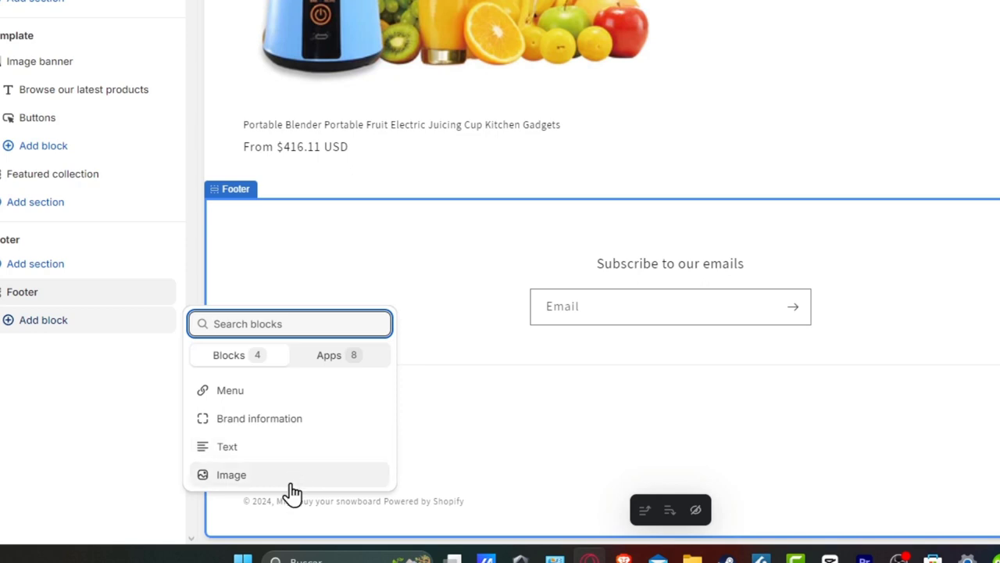
{"action": "left_click", "coordinate": [257, 393]}
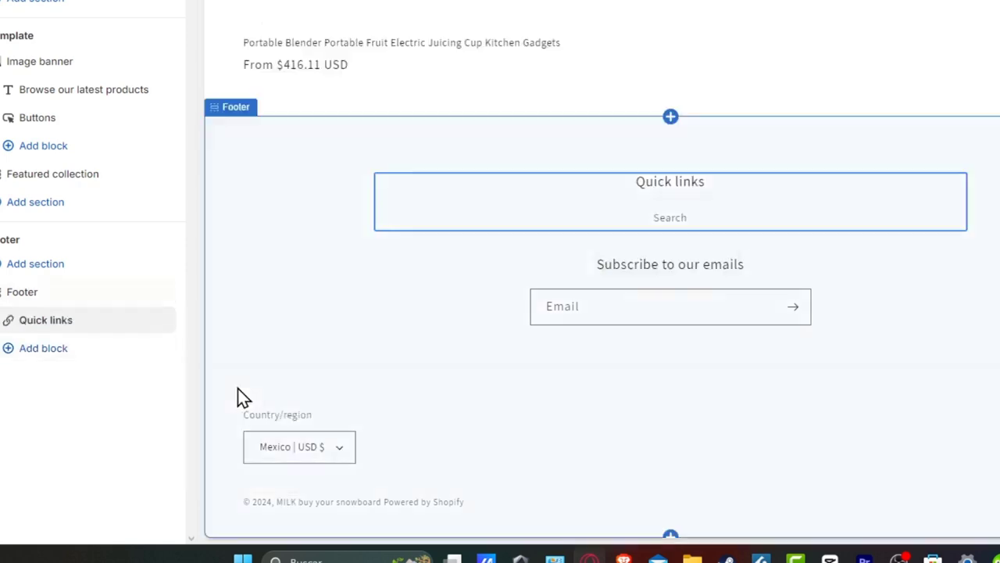
{"action": "mouse_move", "coordinate": [692, 190]}
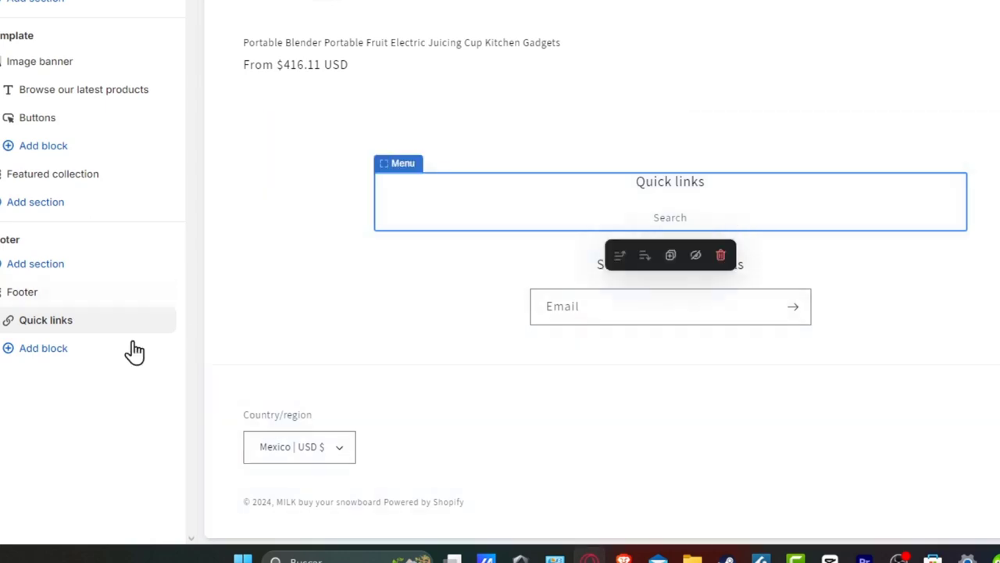
Step: Add a Brand information block to the footer and open its settings
{"action": "left_click", "coordinate": [71, 347]}
{"action": "left_click", "coordinate": [303, 451]}
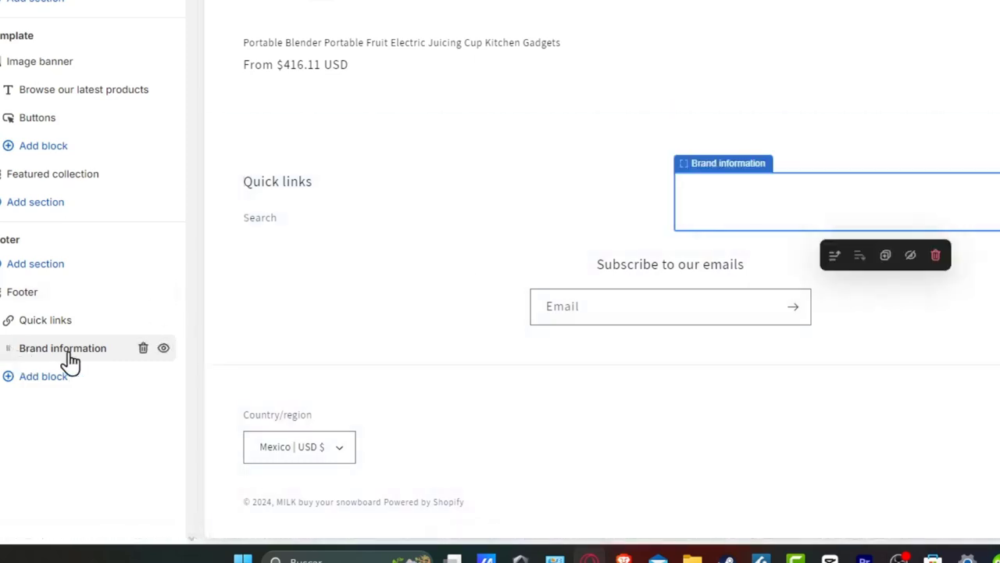
{"action": "left_click", "coordinate": [125, 344]}
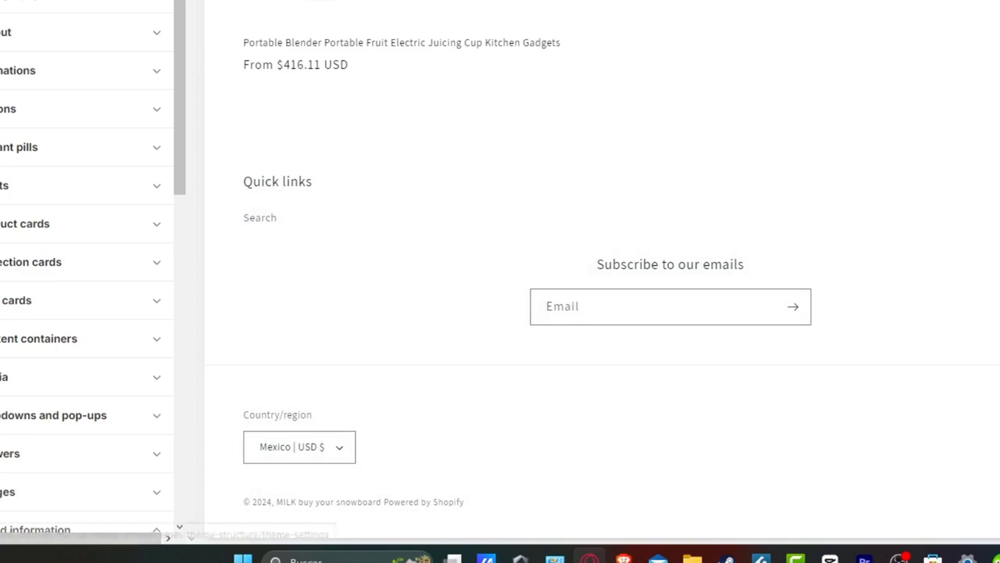
Step: Set the brand information headline to "MILK Store" and the description to "We are focusing into deliver the best of the best."
{"action": "scroll", "coordinate": [41, 297], "scroll_direction": "down", "scroll_amount": 5}
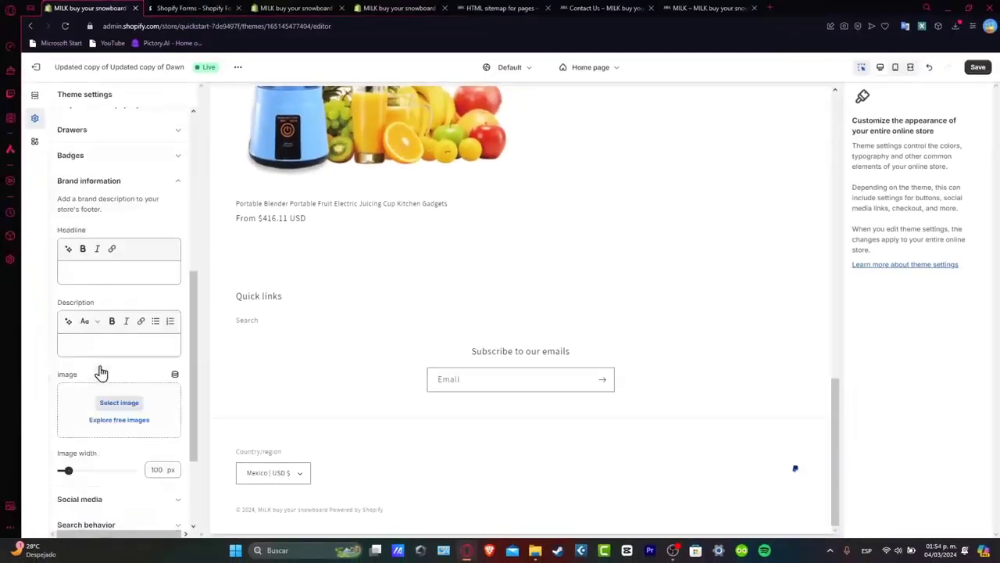
{"action": "scroll", "coordinate": [100, 372], "scroll_direction": "down", "scroll_amount": 3}
{"action": "scroll", "coordinate": [395, 373], "scroll_direction": "up", "scroll_amount": 3}
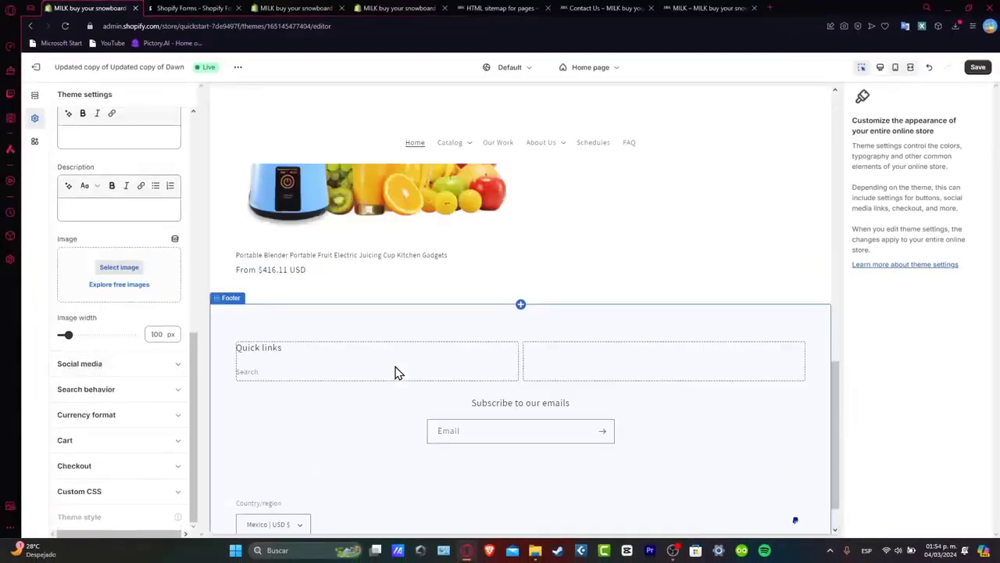
{"action": "scroll", "coordinate": [165, 339], "scroll_direction": "up", "scroll_amount": 4}
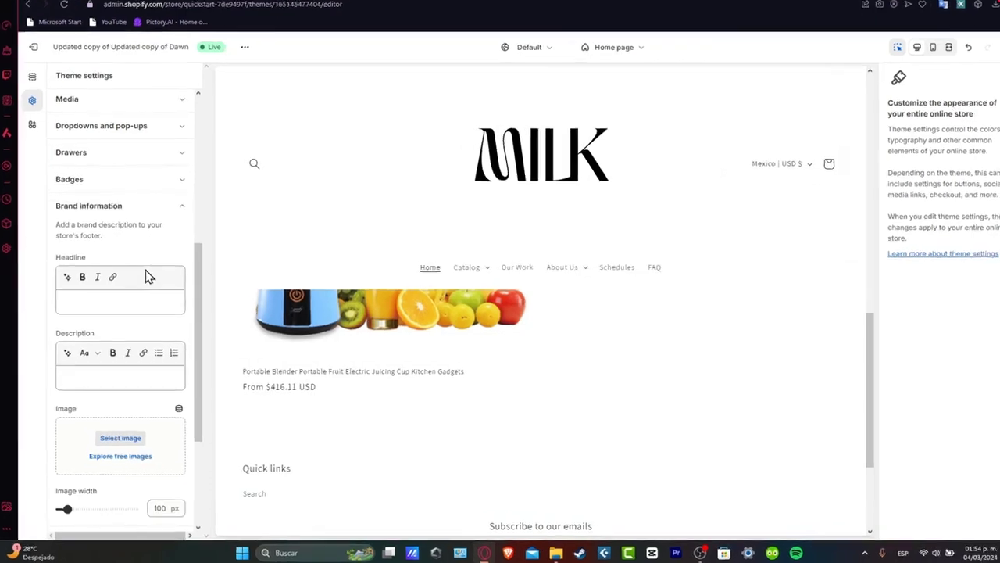
{"action": "left_click", "coordinate": [93, 309]}
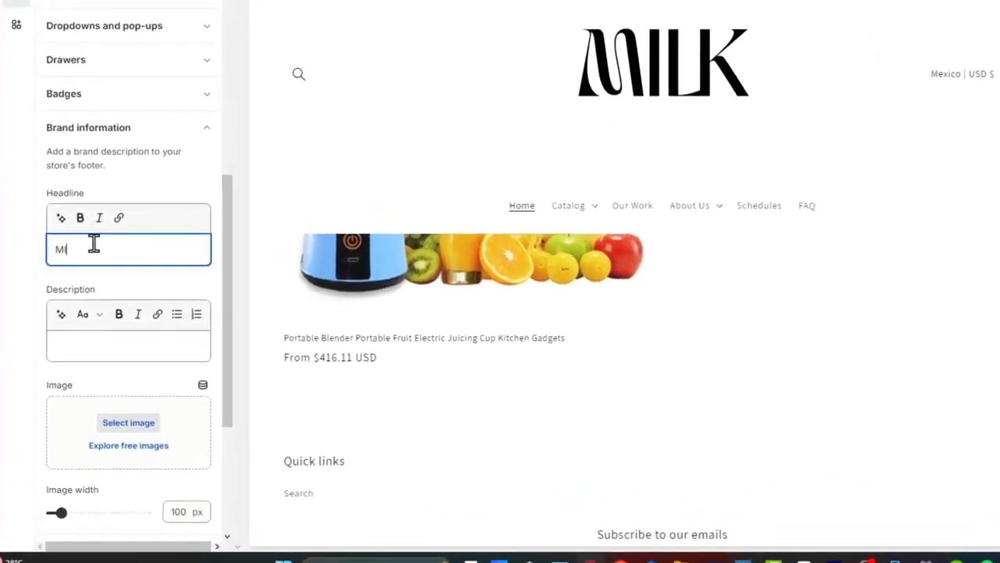
{"action": "type", "text": "MILK Store"}
{"action": "left_click", "coordinate": [145, 344]}
{"action": "type", "text": "We are focusing in"}
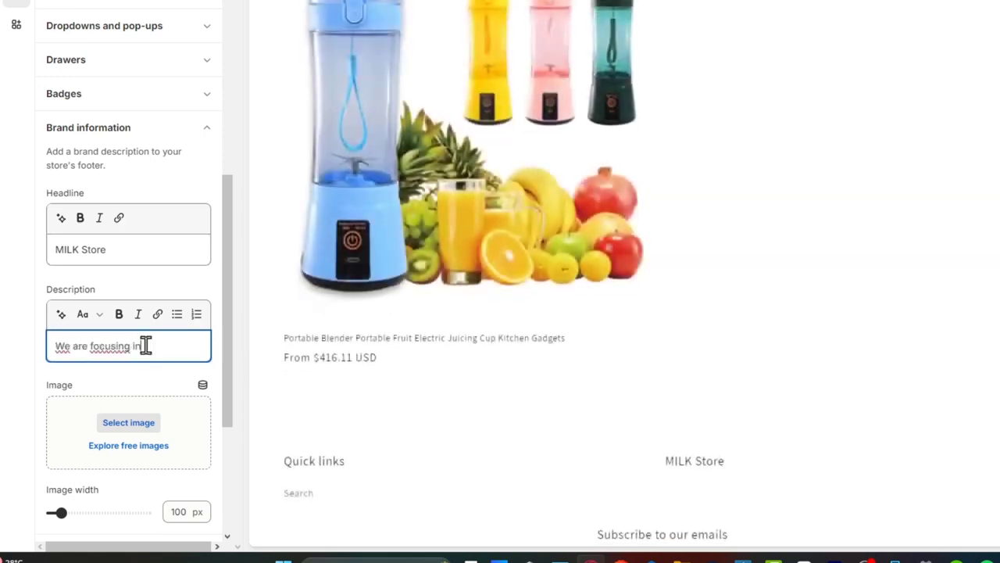
{"action": "type", "text": "to deliver the best of the best."}
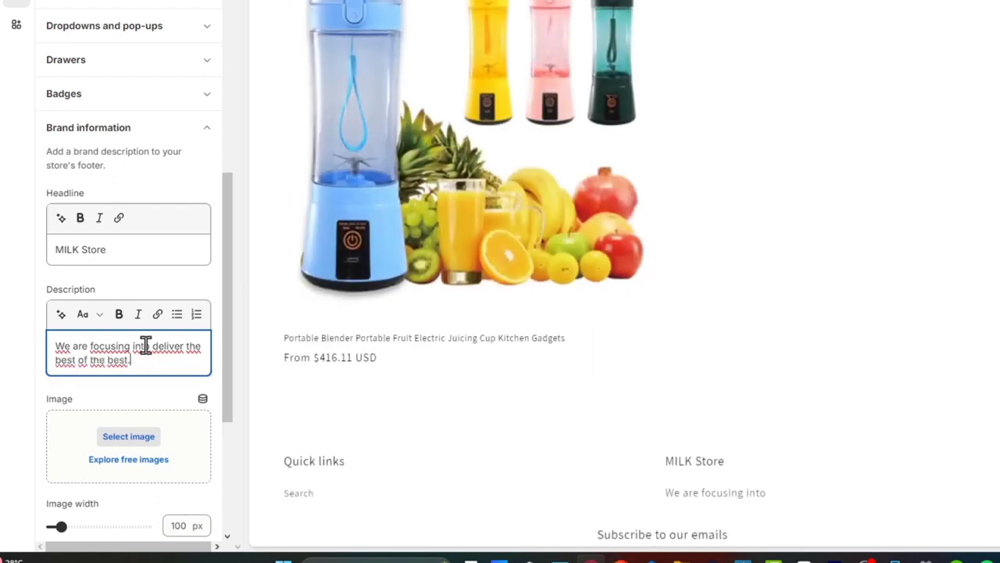
Step: Set the brand information image to the shopping bag photo from the Shop Local free images
{"action": "scroll", "coordinate": [147, 351], "scroll_direction": "down", "scroll_amount": 3}
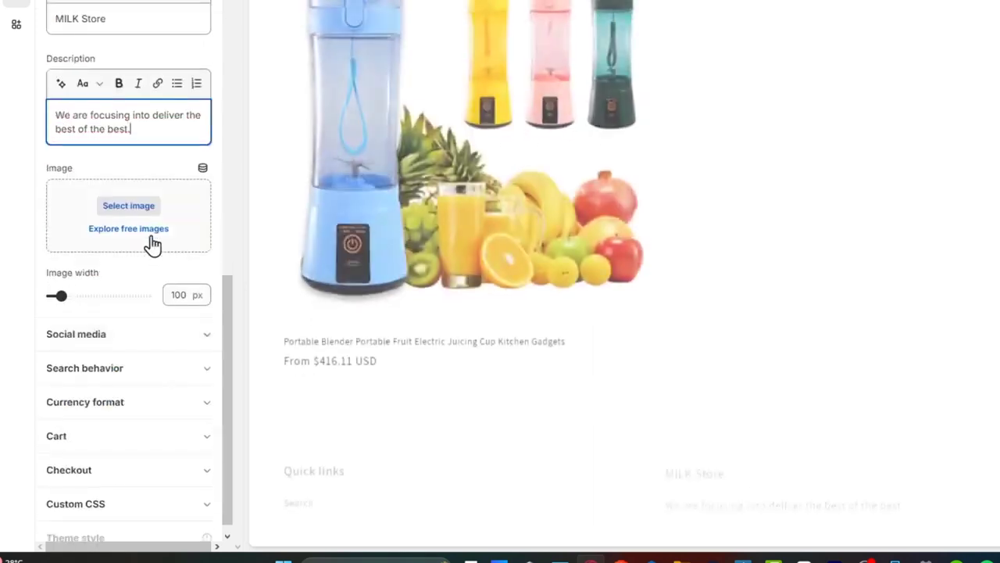
{"action": "left_click", "coordinate": [148, 229]}
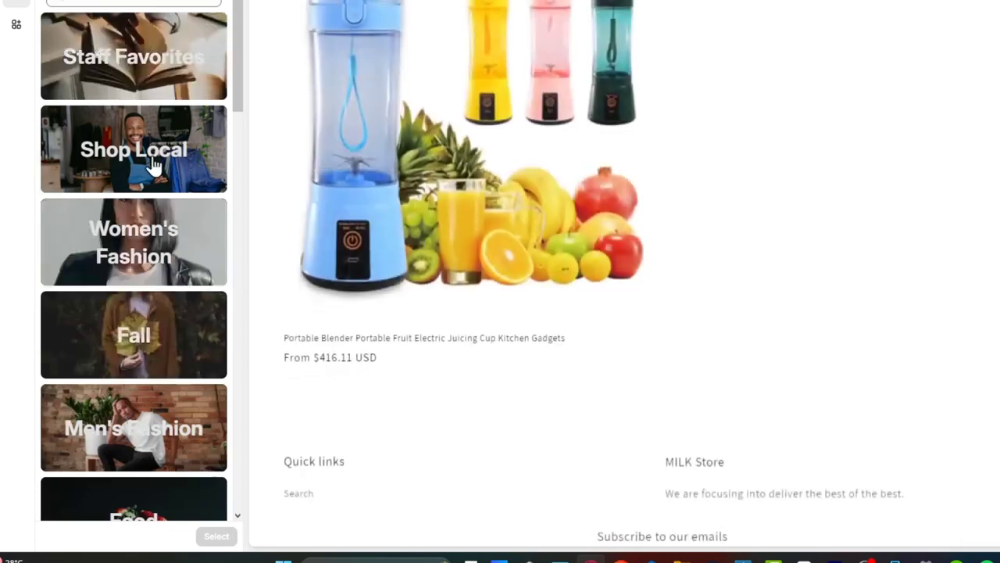
{"action": "left_click", "coordinate": [152, 163]}
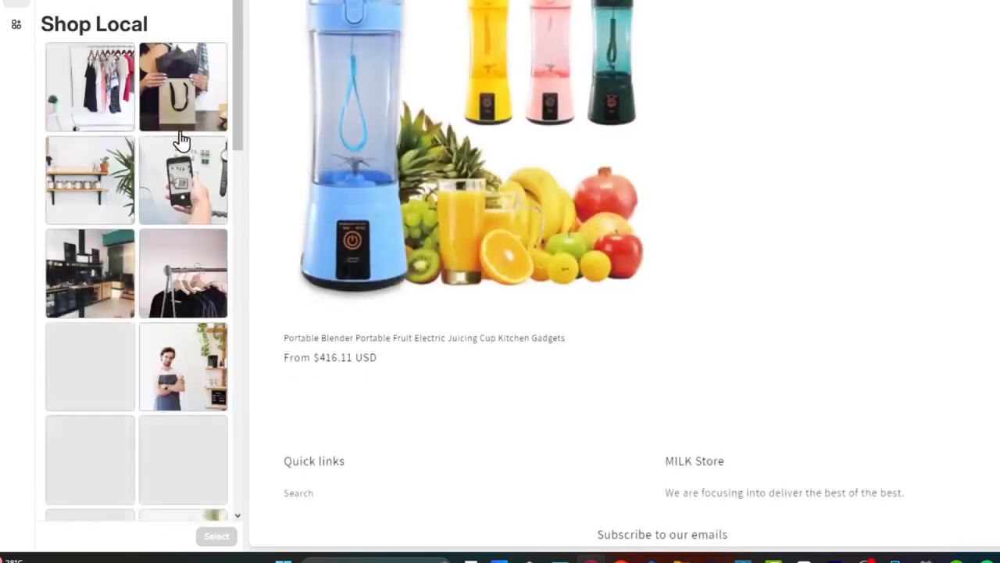
{"action": "left_click", "coordinate": [179, 125]}
{"action": "left_click", "coordinate": [219, 537]}
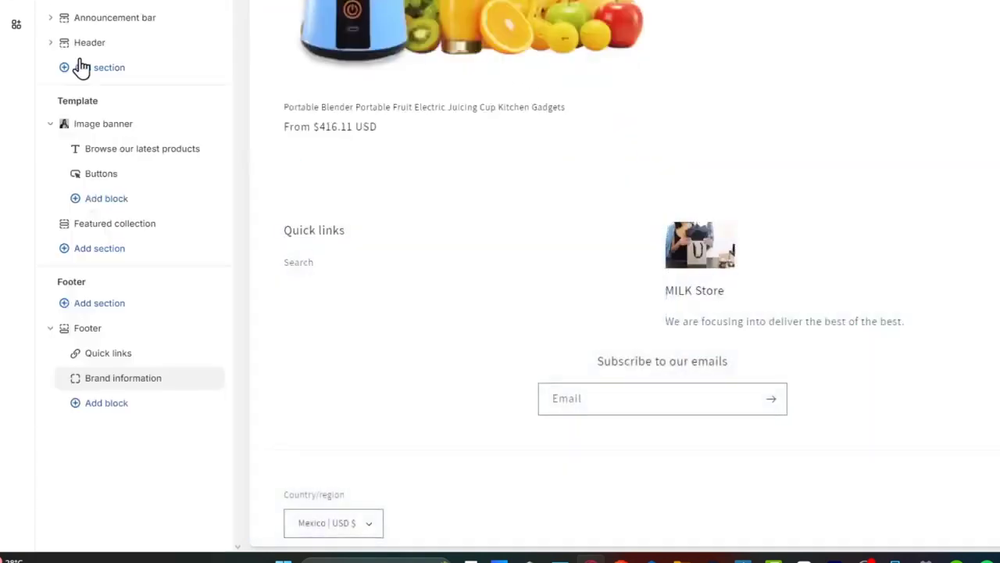
Step: Add an Image block to the footer after the Brand information block
{"action": "left_click", "coordinate": [109, 403]}
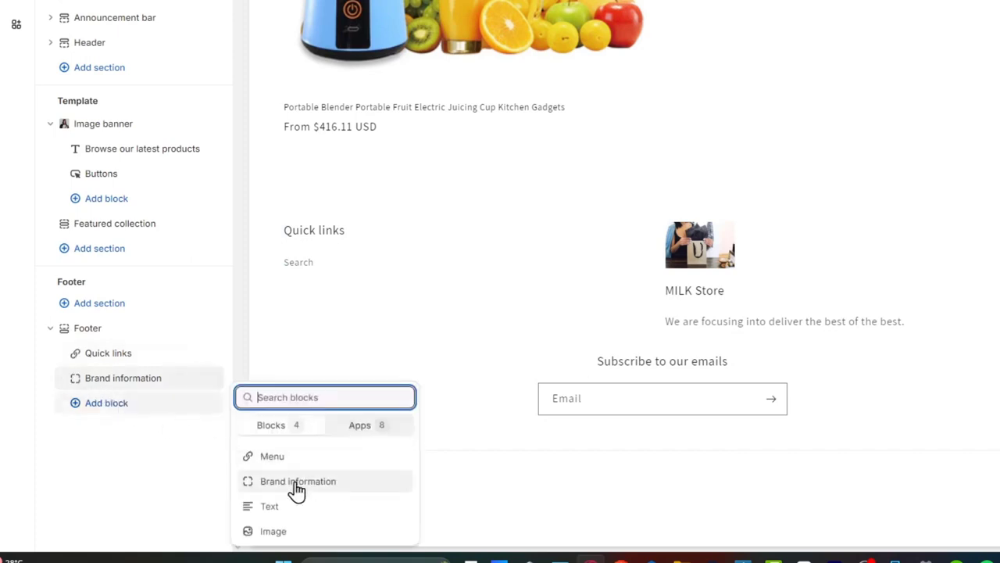
{"action": "left_click", "coordinate": [338, 532]}
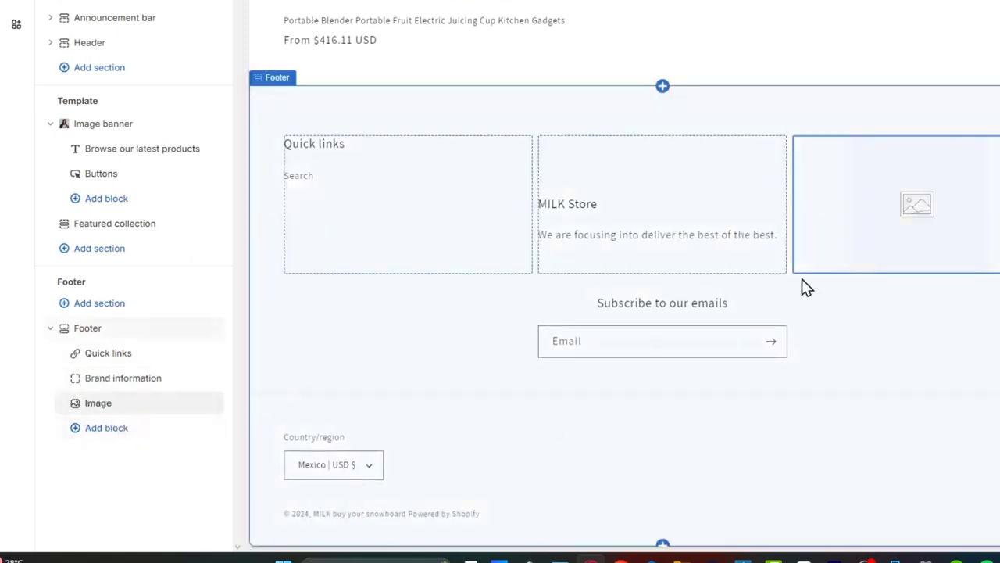
{"action": "left_click", "coordinate": [976, 247]}
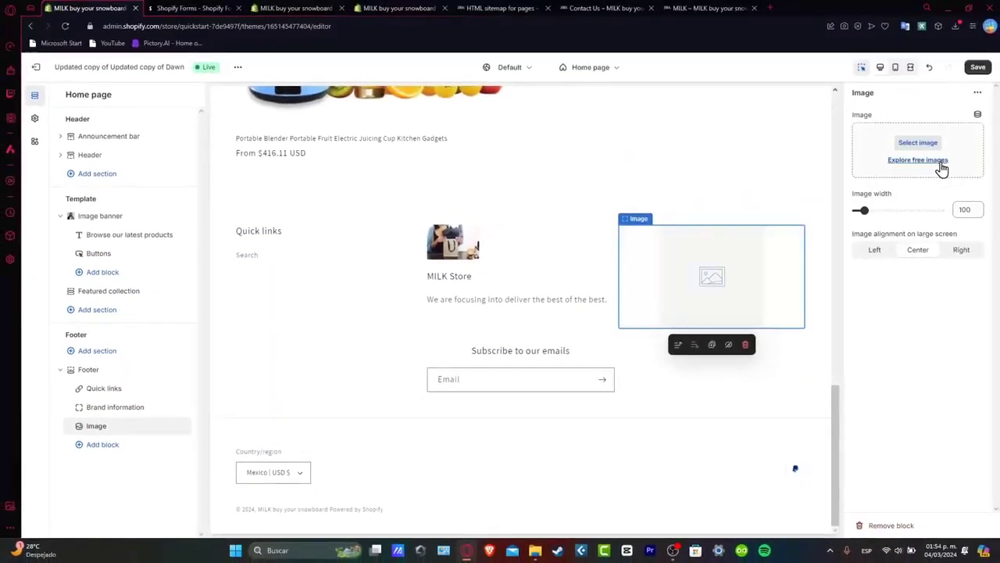
Step: Use the leather-jacket model photo from the Women's Fashion free images in the footer's Image block and set its width to 80
{"action": "left_click", "coordinate": [918, 160]}
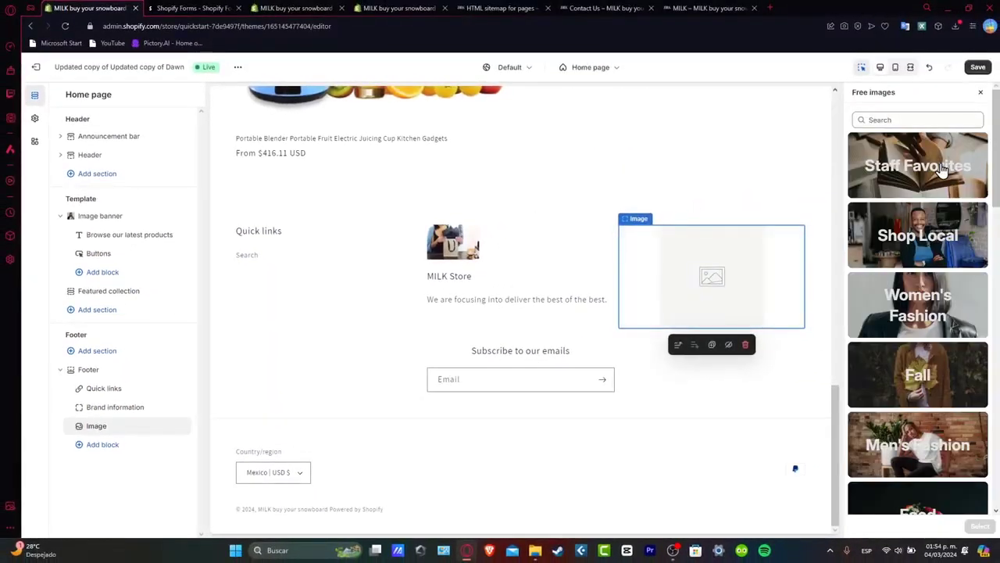
{"action": "left_click", "coordinate": [924, 319]}
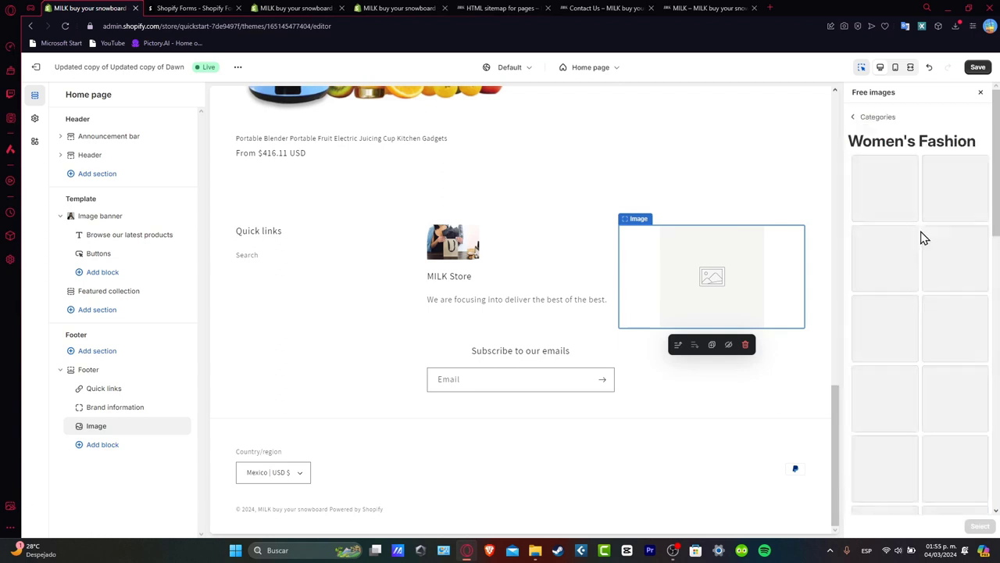
{"action": "left_click", "coordinate": [897, 207]}
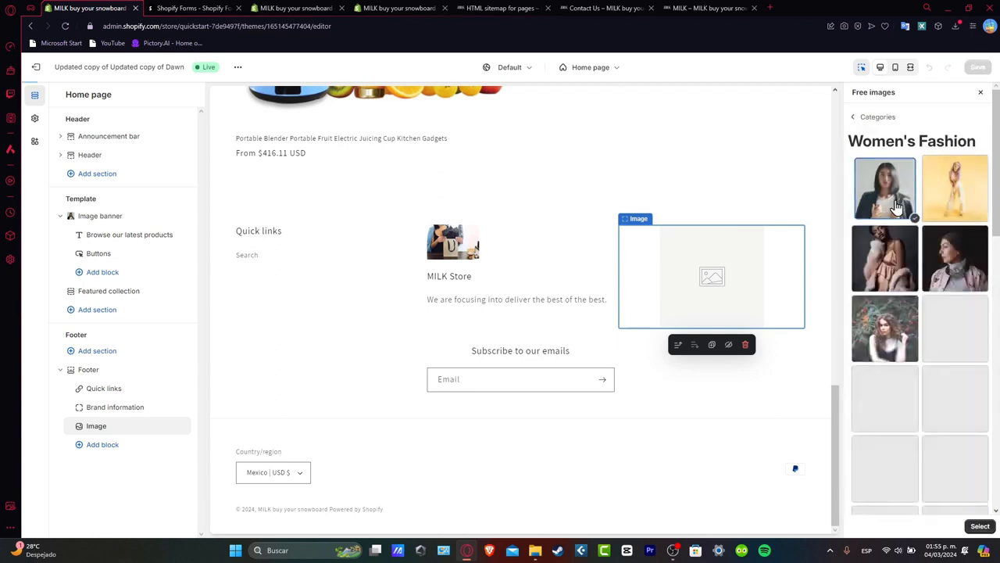
{"action": "left_click", "coordinate": [980, 525]}
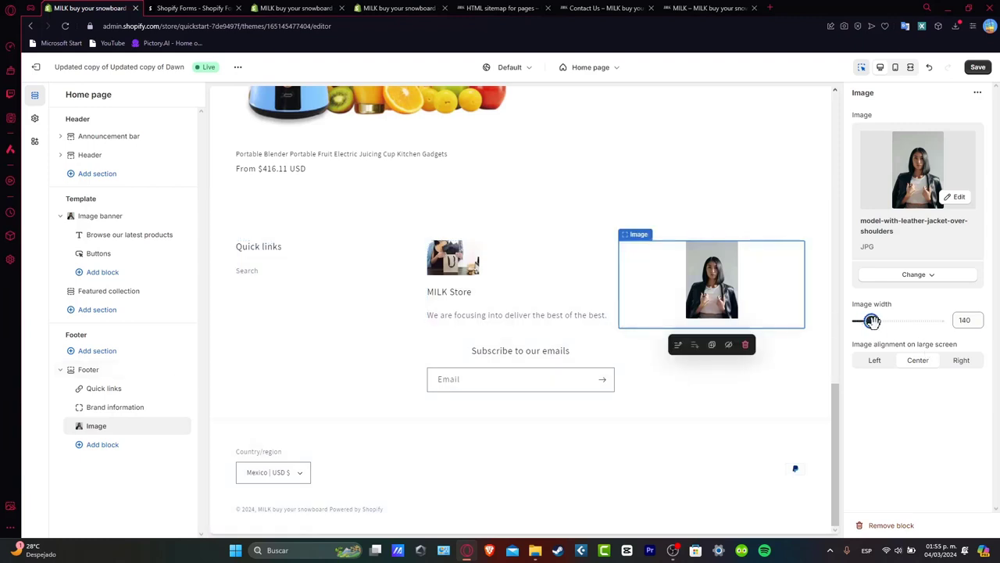
{"action": "mouse_move", "coordinate": [872, 321]}
{"action": "left_mouse_down"}
{"action": "mouse_move", "coordinate": [906, 320]}
{"action": "mouse_move", "coordinate": [859, 320]}
{"action": "left_mouse_up"}
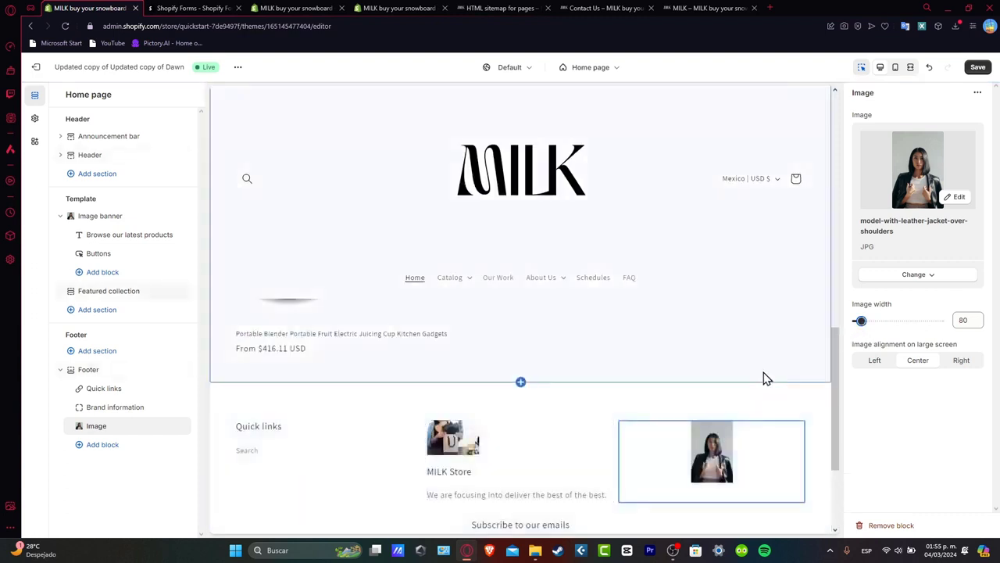
Step: Select the footer and examine which app blocks can be added to it
{"action": "left_click", "coordinate": [734, 364]}
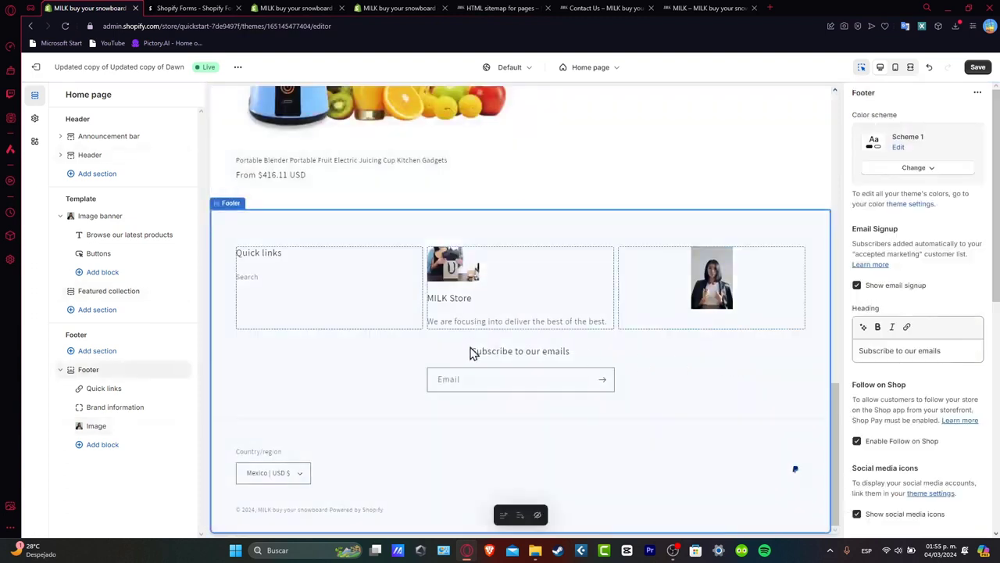
{"action": "left_click", "coordinate": [91, 447]}
{"action": "left_click", "coordinate": [285, 445]}
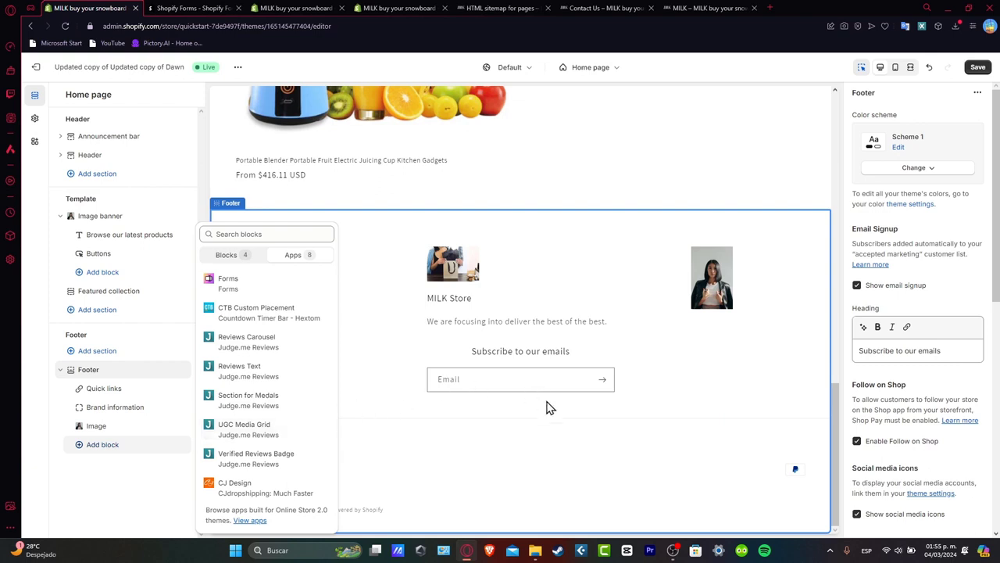
{"action": "left_click", "coordinate": [576, 415]}
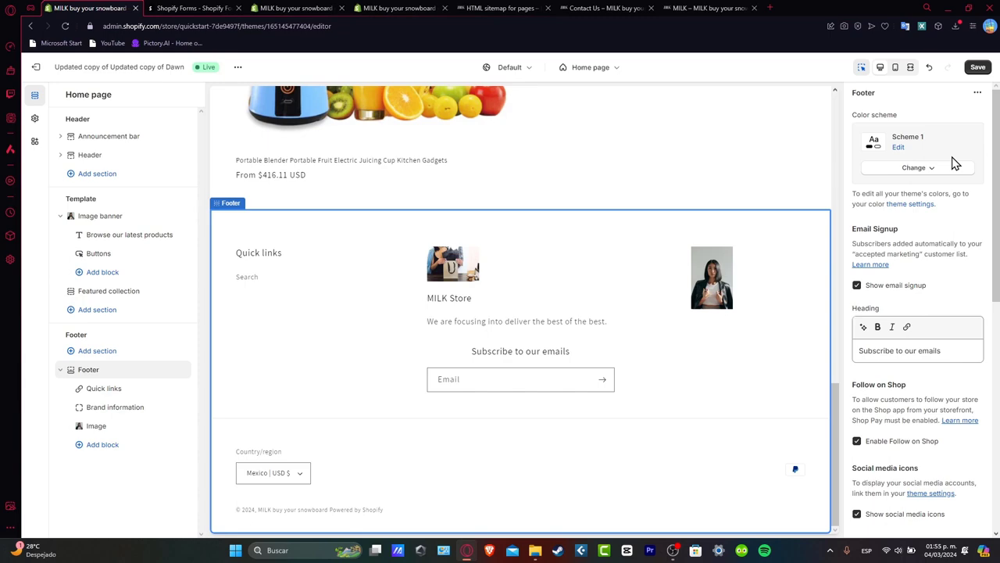
Step: Set the footer's color scheme to Scheme 3
{"action": "left_click", "coordinate": [931, 169]}
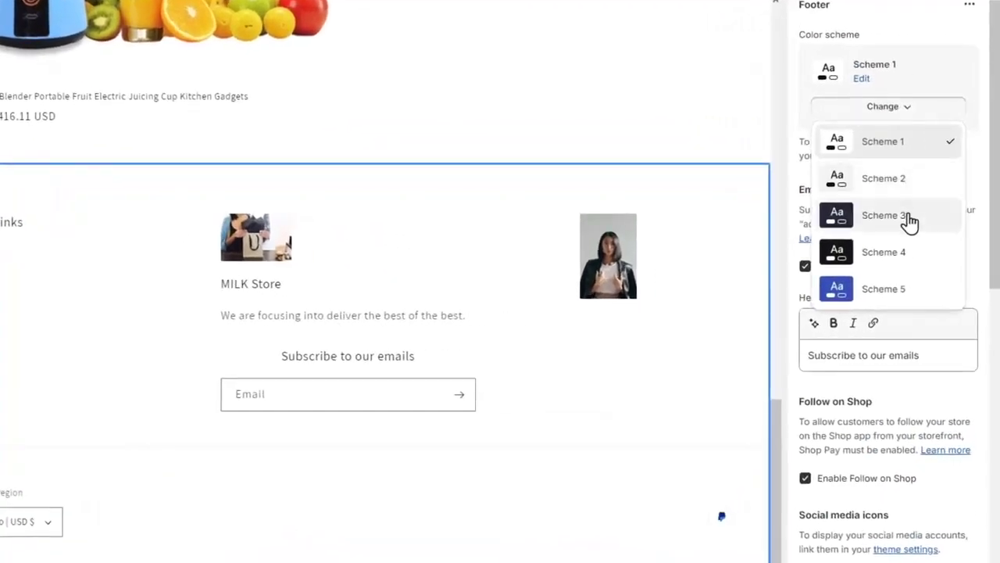
{"action": "left_click", "coordinate": [908, 221]}
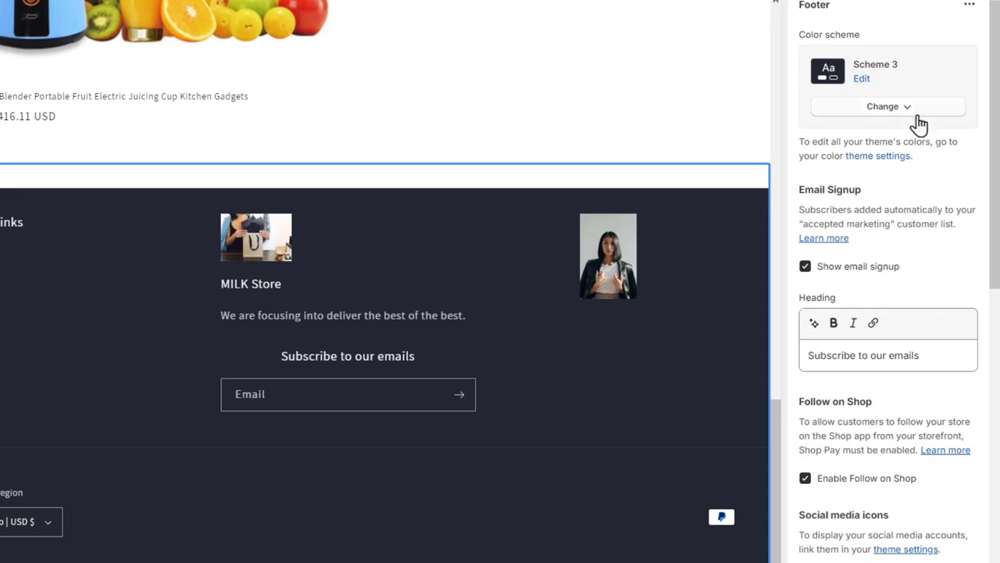
Step: Set the footer's color scheme to Scheme 4
{"action": "left_click", "coordinate": [918, 117]}
{"action": "left_click", "coordinate": [905, 259]}
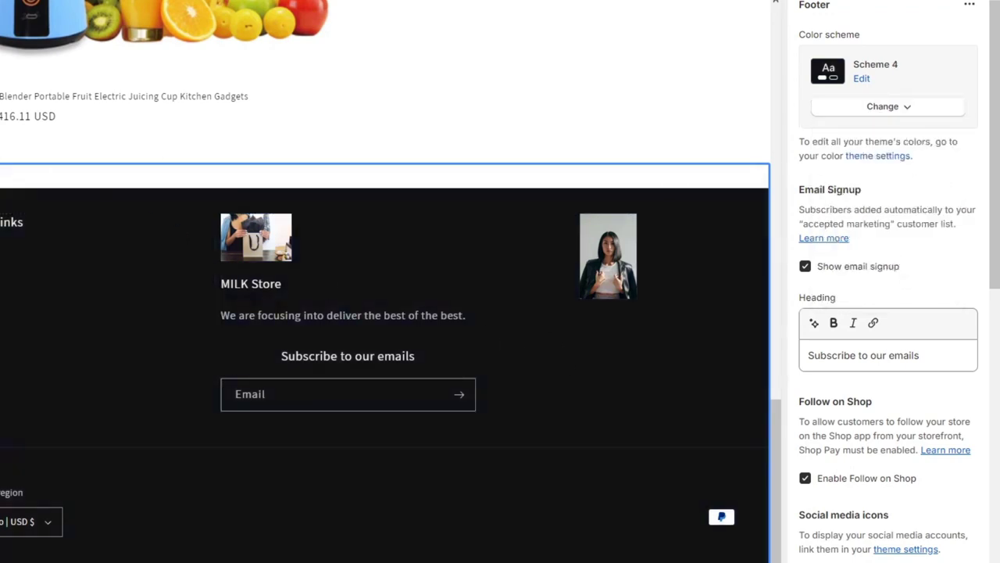
Step: Add a new color scheme in the theme's color settings and return to the page's sections
{"action": "left_click", "coordinate": [877, 156]}
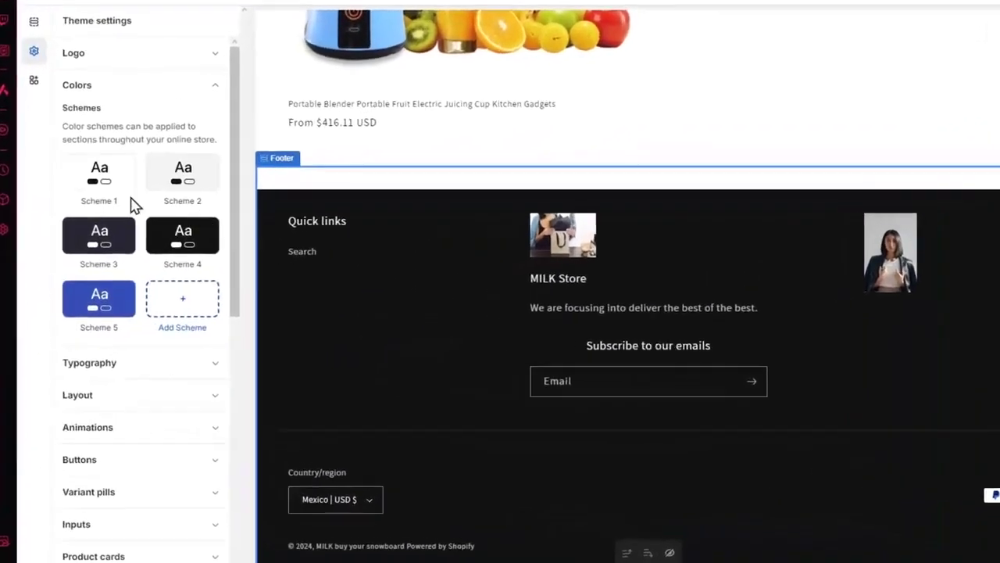
{"action": "left_click", "coordinate": [192, 297]}
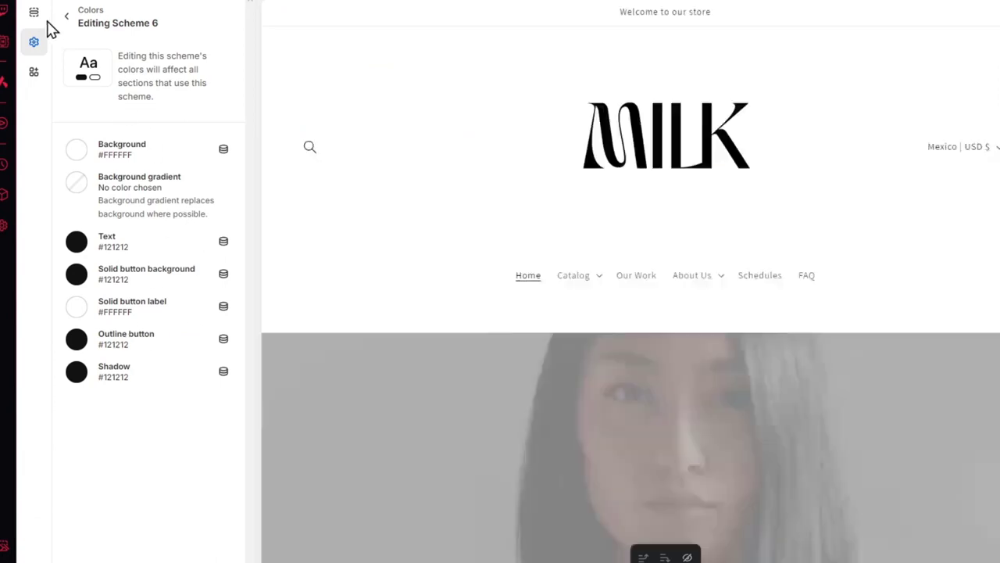
{"action": "left_click", "coordinate": [34, 13]}
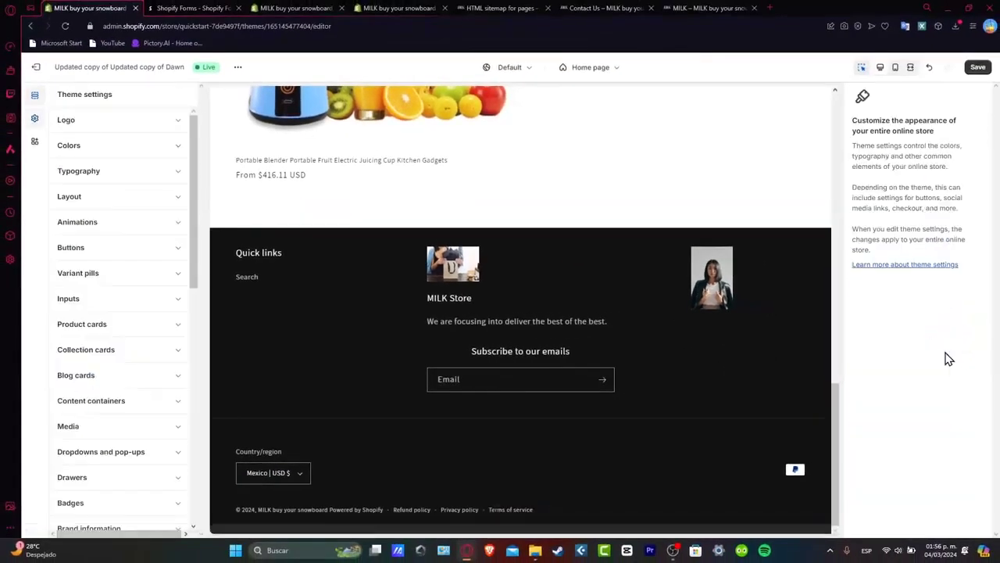
{"action": "scroll", "coordinate": [163, 284], "scroll_direction": "down", "scroll_amount": 3}
{"action": "left_click", "coordinate": [127, 294]}
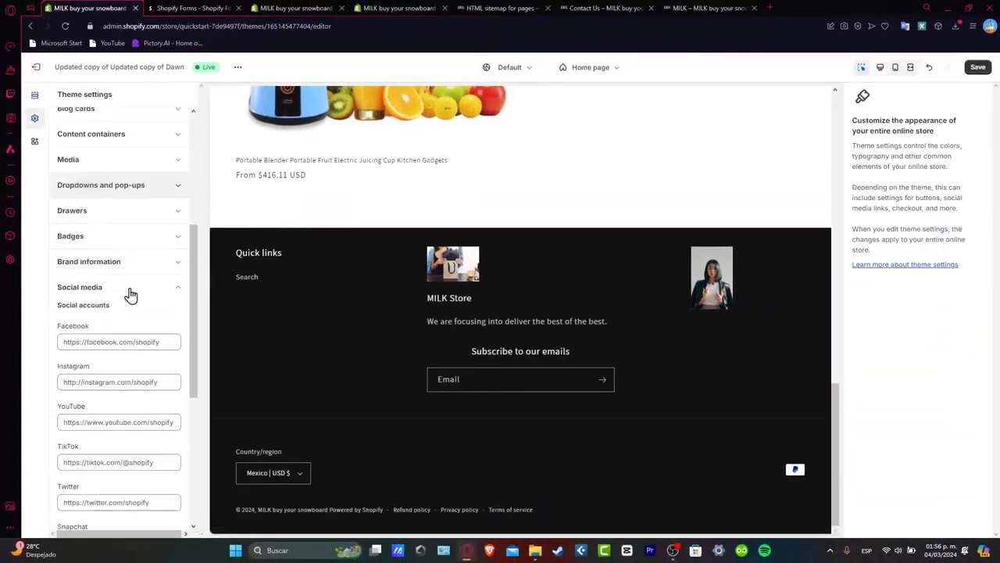
{"action": "scroll", "coordinate": [133, 250], "scroll_direction": "down", "scroll_amount": 1}
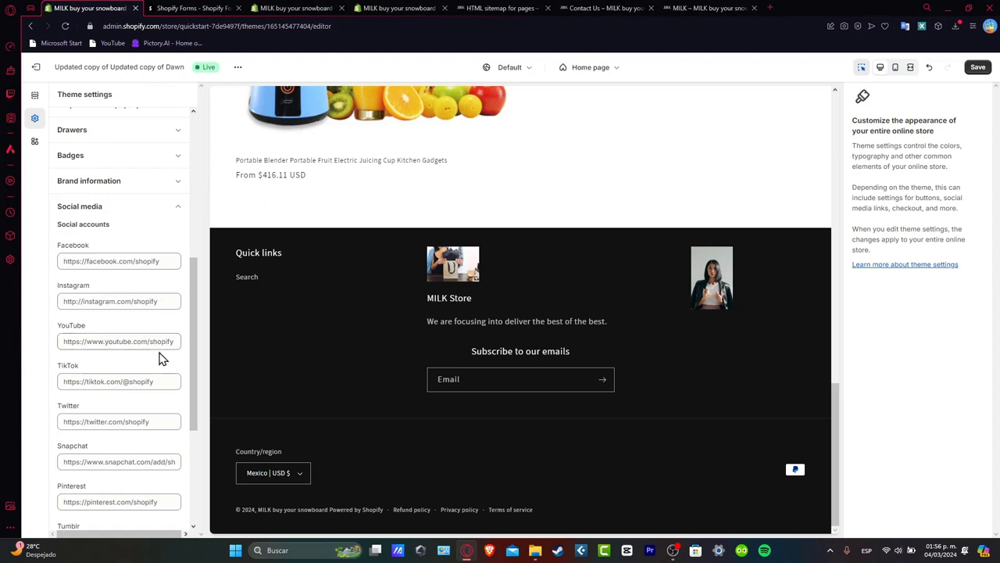
{"action": "scroll", "coordinate": [165, 367], "scroll_direction": "down", "scroll_amount": 2}
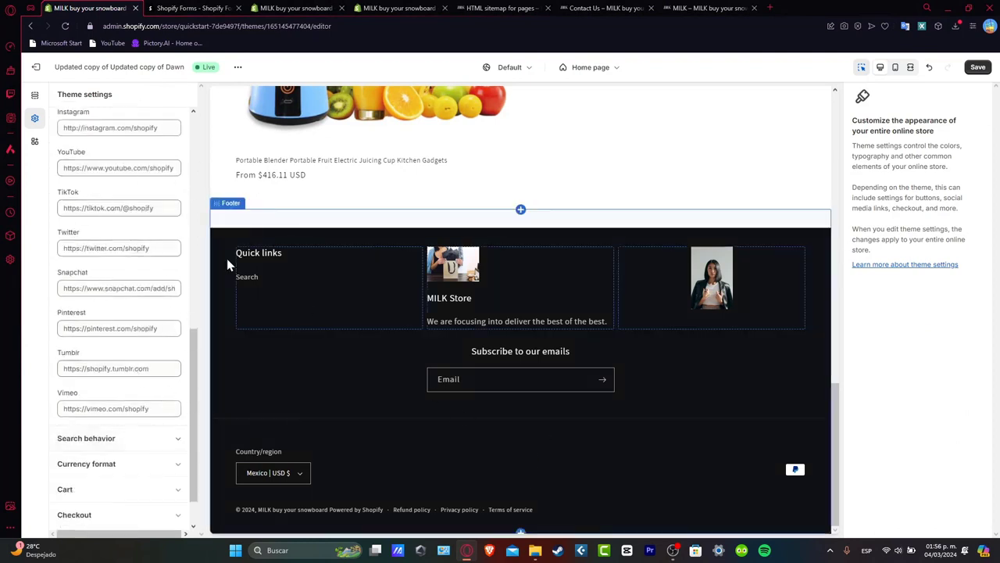
{"action": "left_click", "coordinate": [172, 248]}
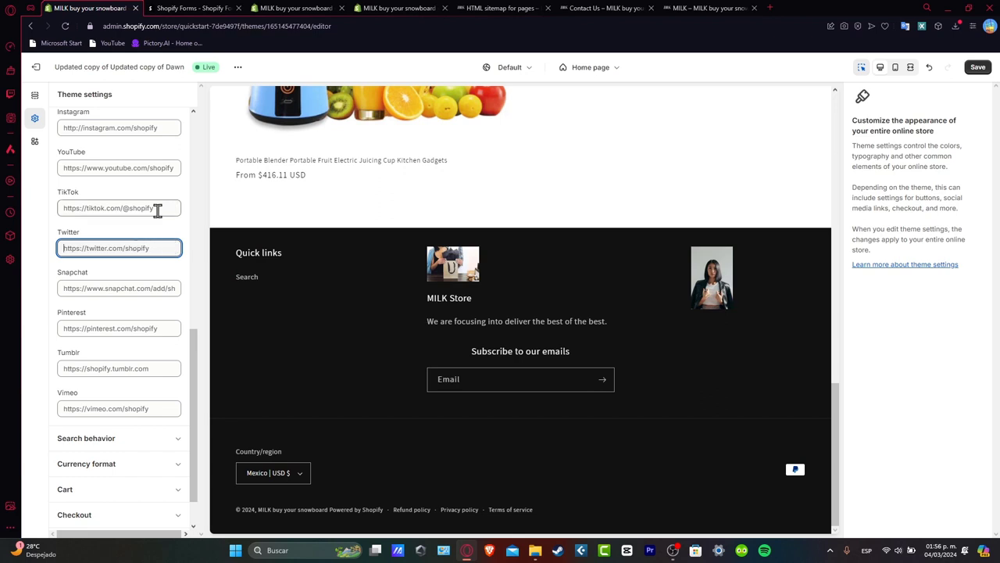
{"action": "left_click", "coordinate": [149, 128]}
{"action": "type", "text": "https"}
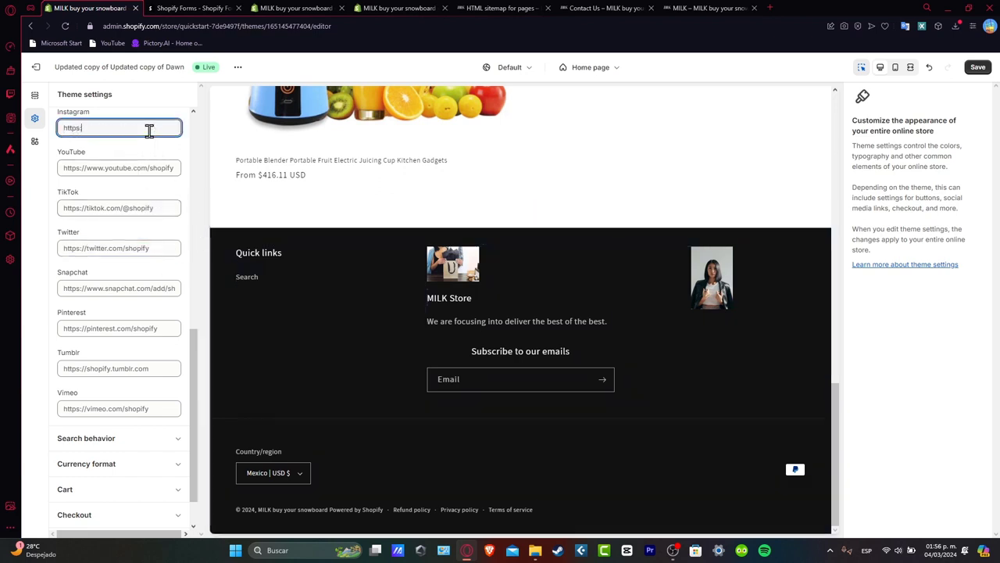
{"action": "type", "text": "://istagra"}
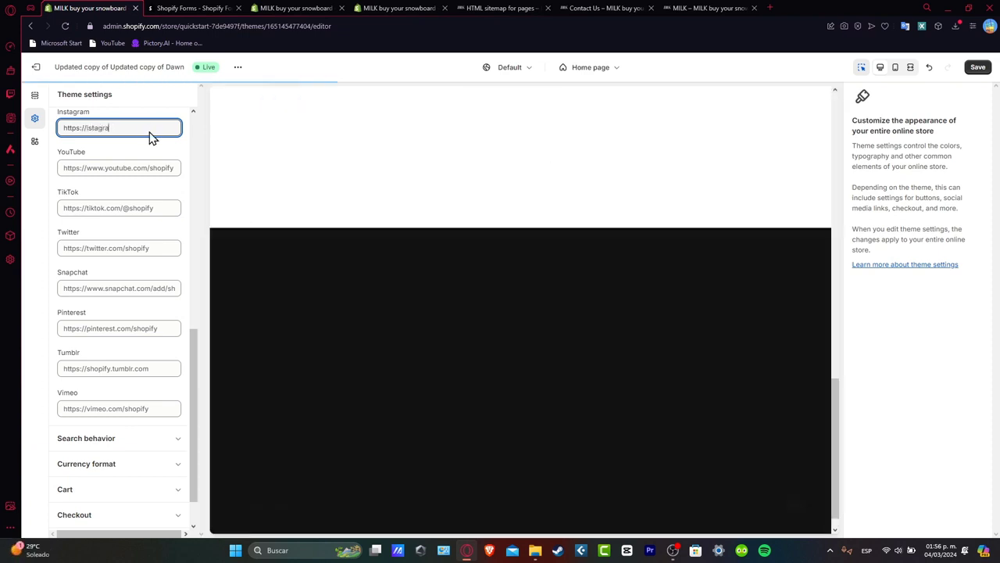
{"action": "key", "text": "BackSpace"}
{"action": "key", "text": "BackSpace"}
{"action": "key", "text": "BackSpace"}
{"action": "key", "text": "BackSpace"}
{"action": "type", "text": "nsta"}
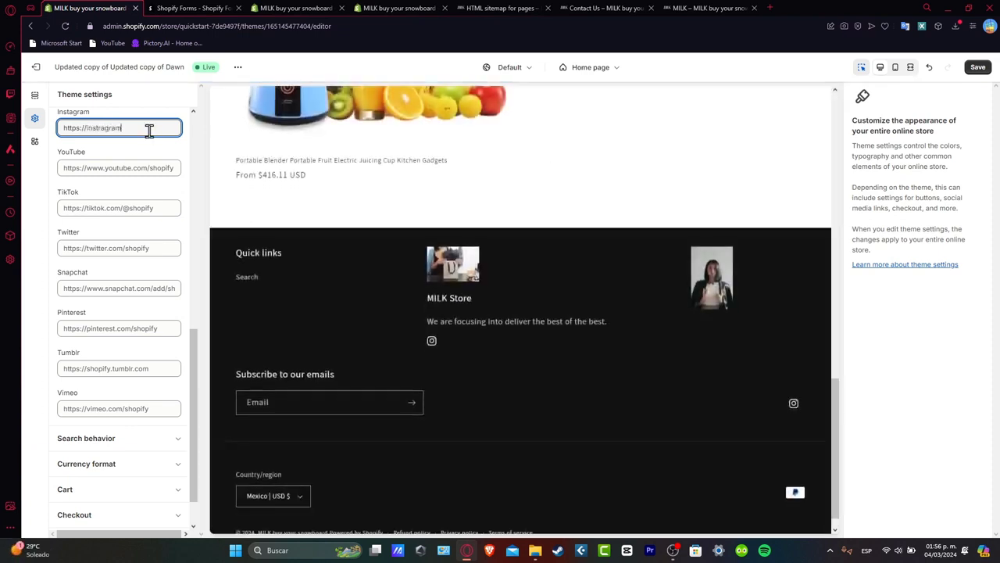
{"action": "type", "text": "gr"}
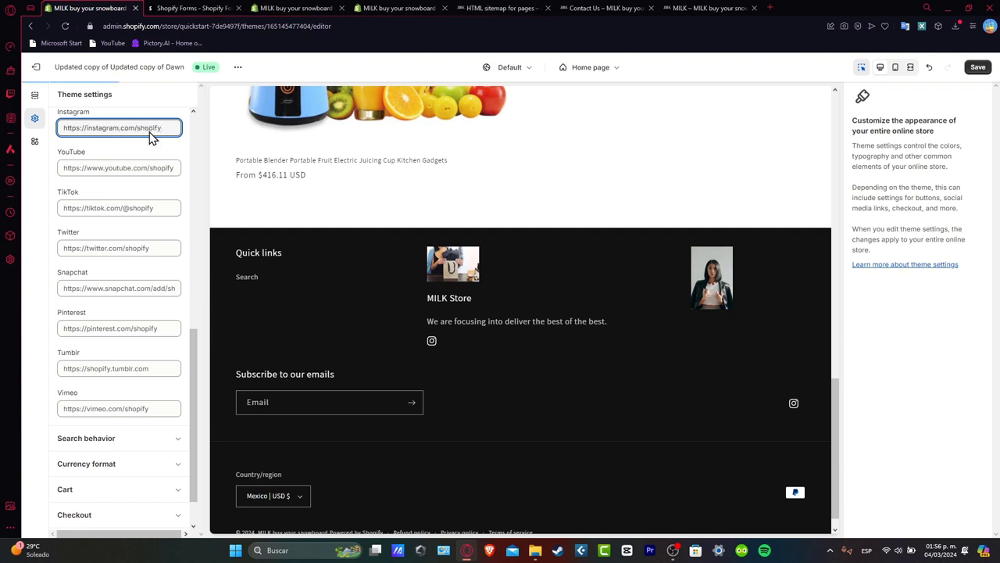
{"action": "key", "text": "ctrl+a"}
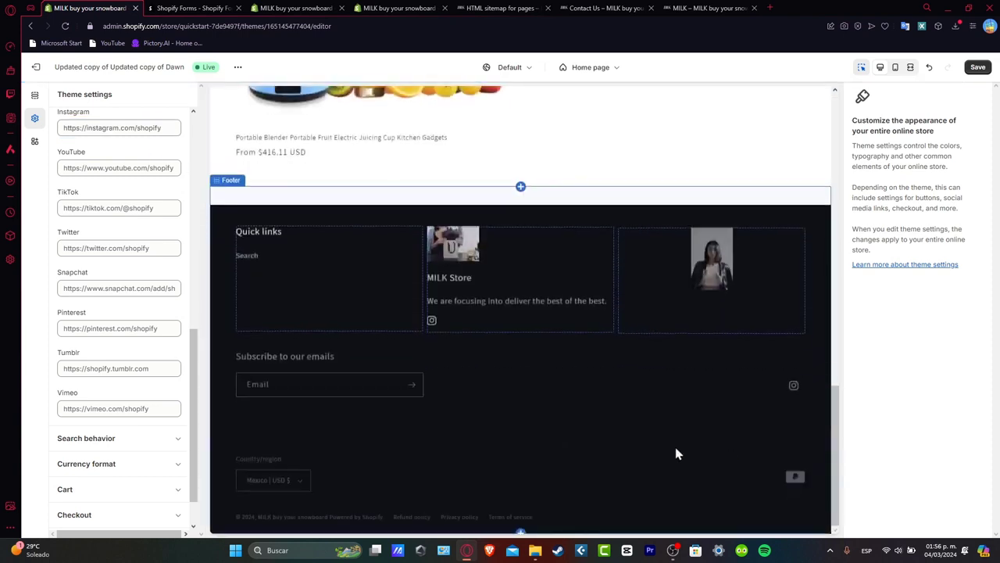
{"action": "left_click", "coordinate": [112, 248]}
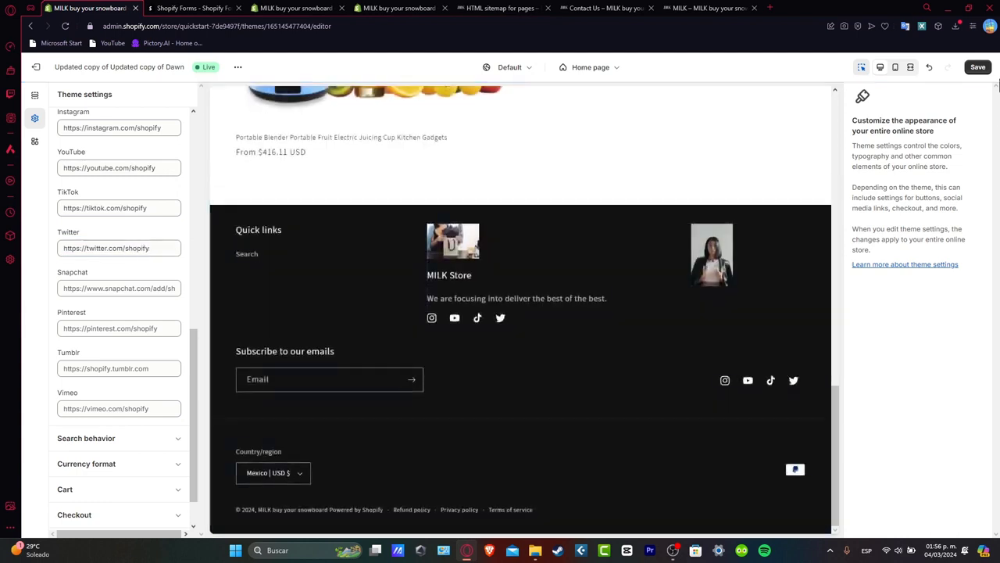
{"action": "left_click", "coordinate": [977, 68]}
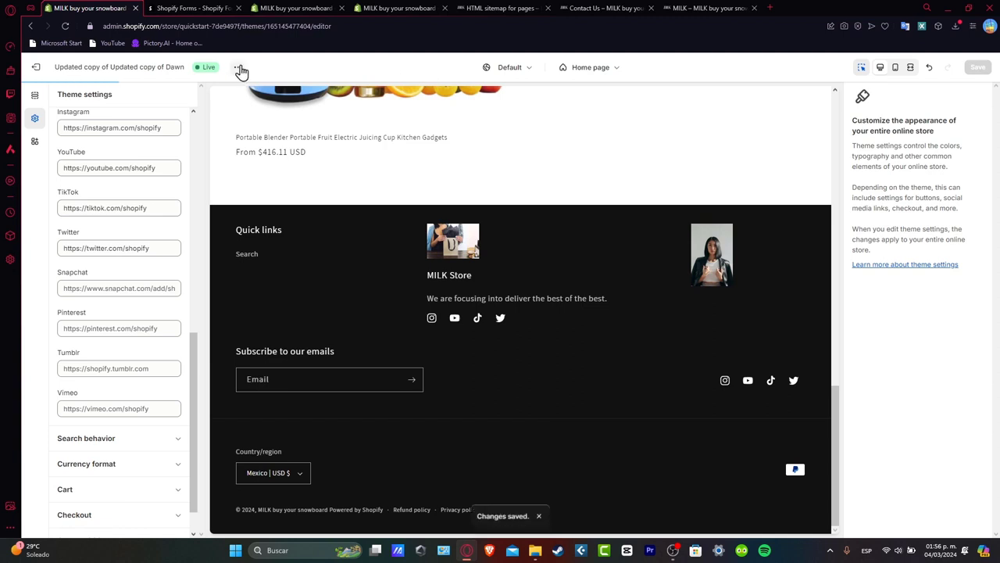
Step: View the live store and examine its footer with the blocks and social media icons
{"action": "left_click", "coordinate": [237, 67]}
{"action": "left_click", "coordinate": [194, 172]}
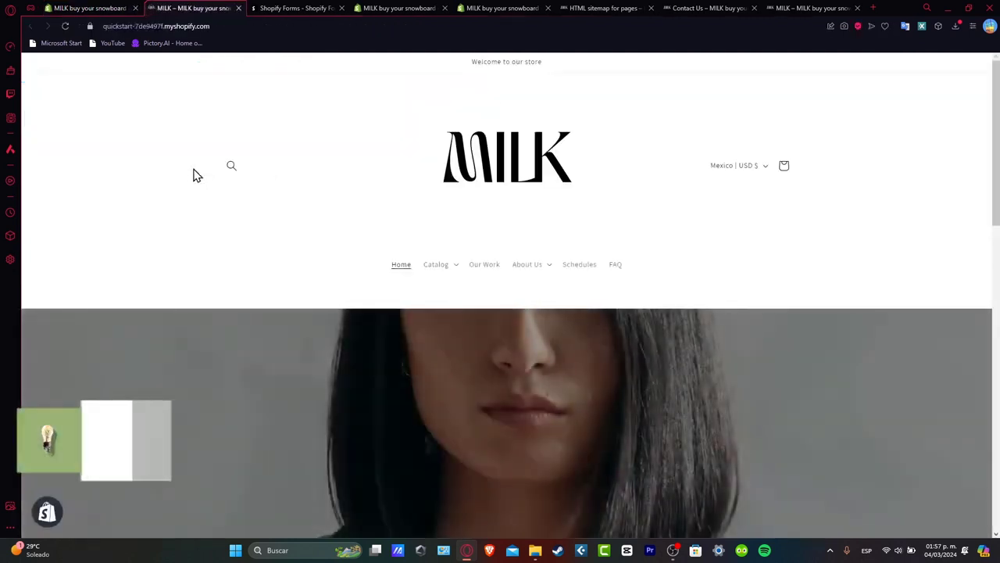
{"action": "scroll", "coordinate": [220, 170], "scroll_direction": "down", "scroll_amount": 15}
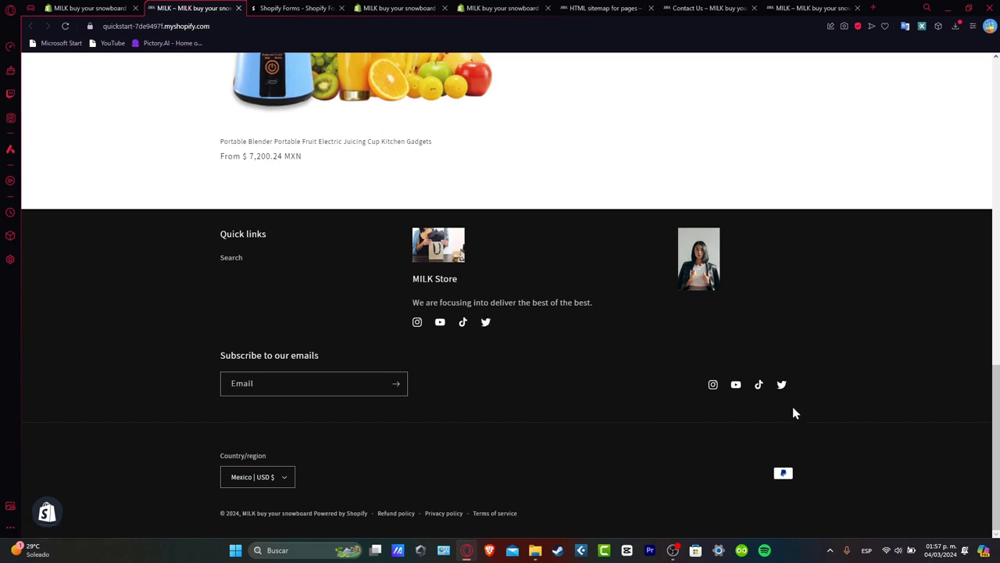
Step: Return to the theme editor and remove the Image block from the footer
{"action": "left_click", "coordinate": [88, 8]}
{"action": "left_click", "coordinate": [636, 313]}
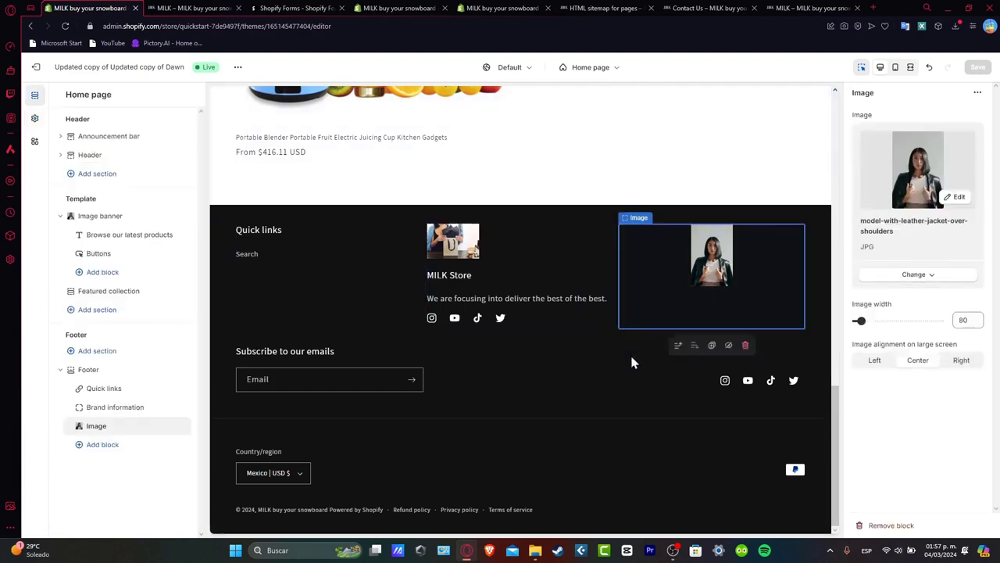
{"action": "left_click", "coordinate": [633, 348]}
{"action": "left_click", "coordinate": [636, 250]}
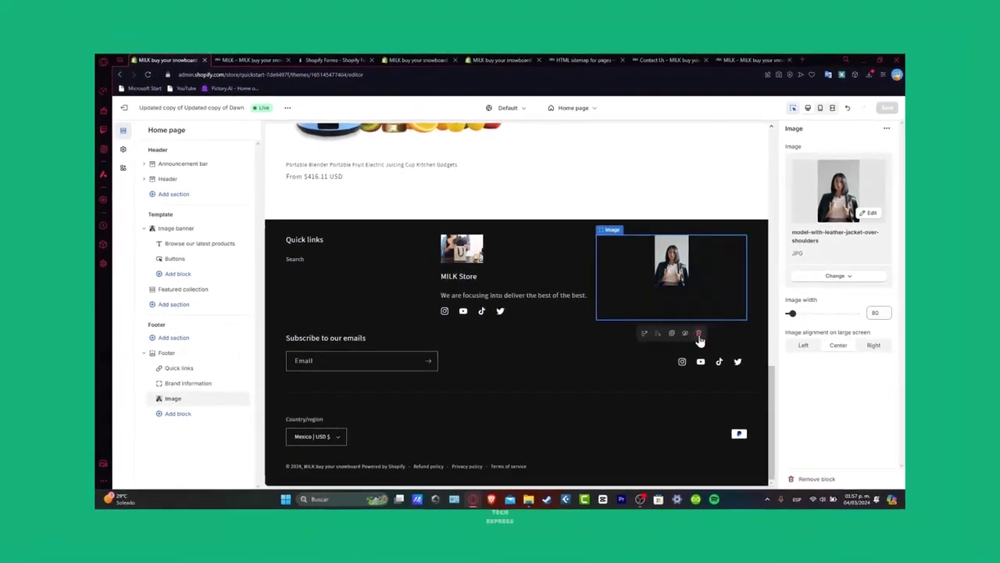
{"action": "left_click", "coordinate": [746, 347]}
Step: Remove the Brand information block from the footer and select the footer section
{"action": "left_click", "coordinate": [669, 290]}
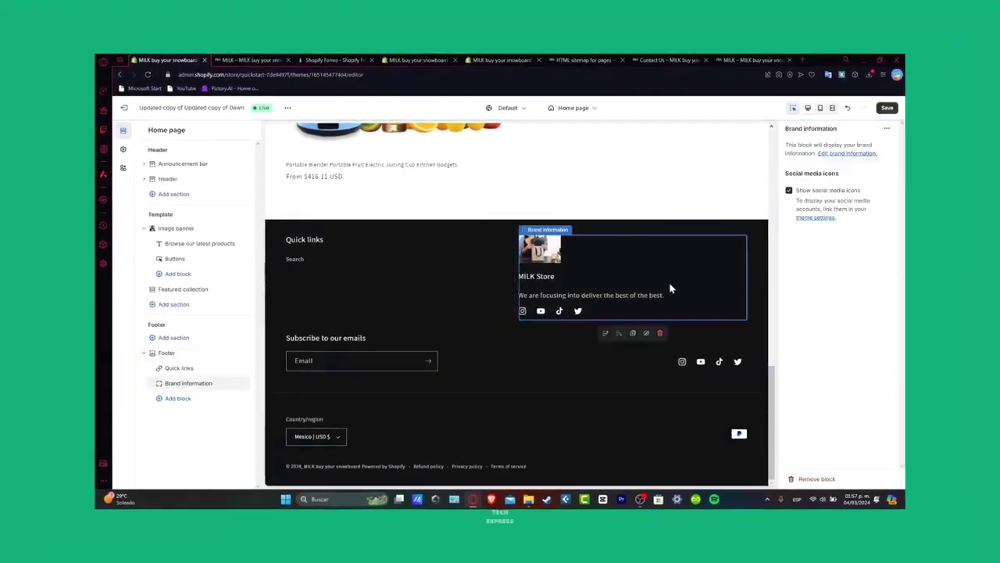
{"action": "left_click", "coordinate": [659, 333]}
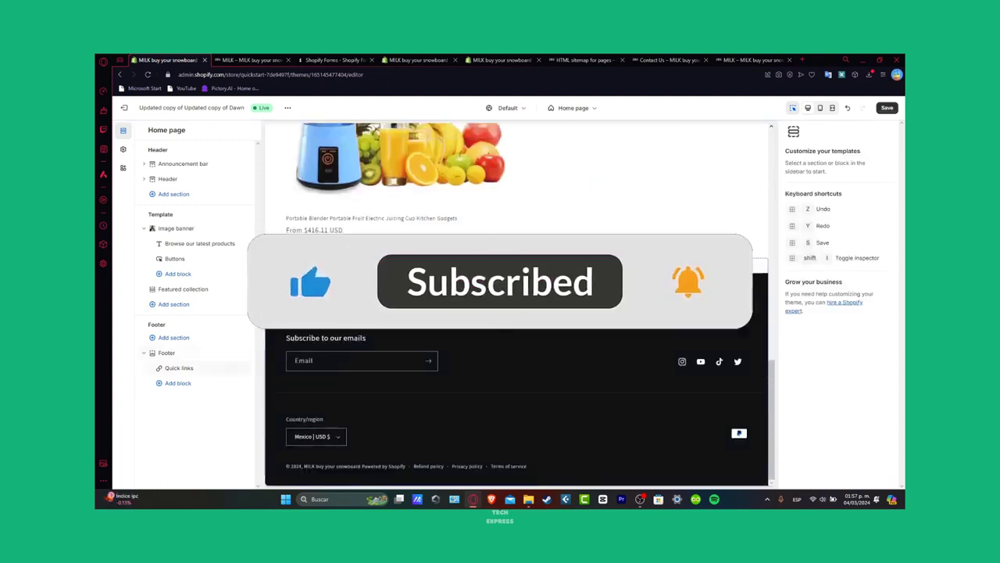
{"action": "left_click", "coordinate": [567, 361]}
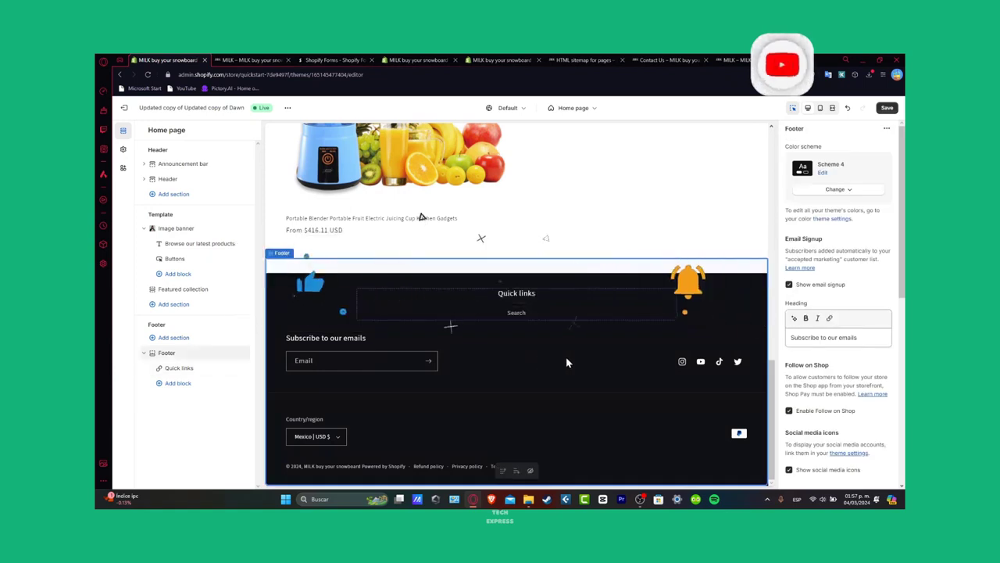